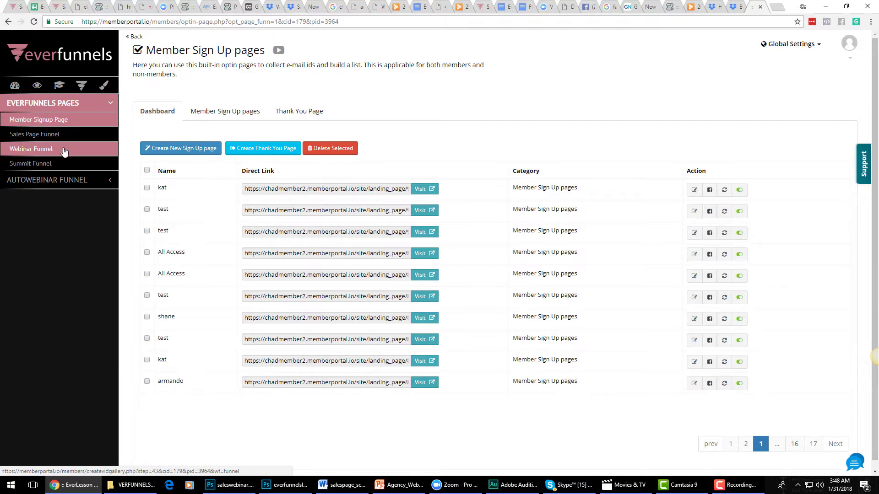
Open the Auto Webinar funnel for the Amazon Mastermind course from the AUTOWEBINAR FUNNEL sidebar section.
click(109, 183)
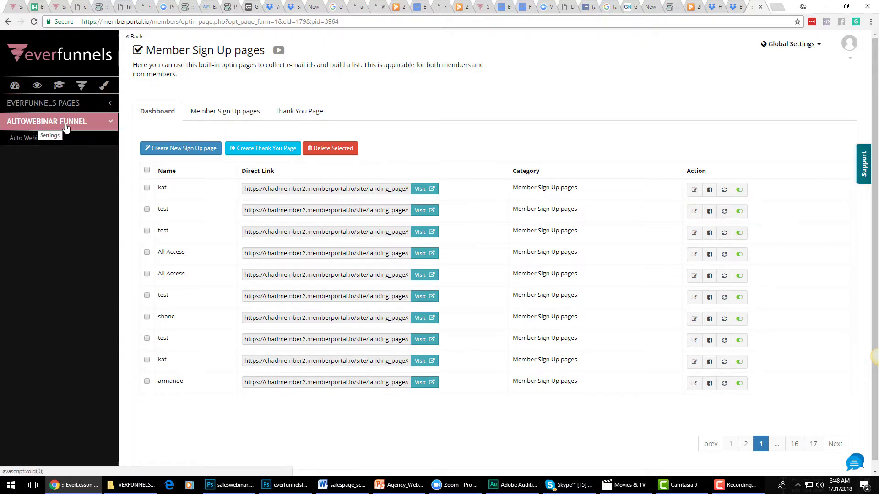
click(26, 141)
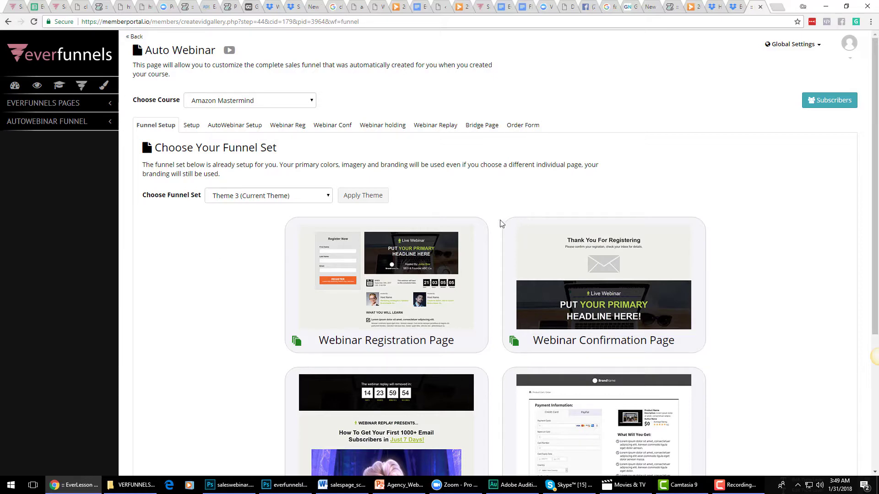
mouse_move(875, 192)
mouse_down()
mouse_move(875, 307)
mouse_move(874, 192)
mouse_up()
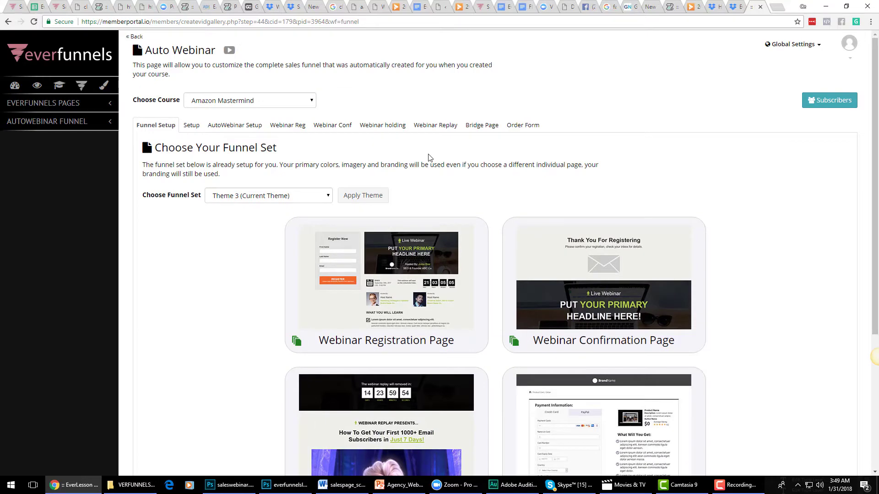
Look through the general Setup tab, then switch to the AutoWebinar Setup basic details form.
click(193, 126)
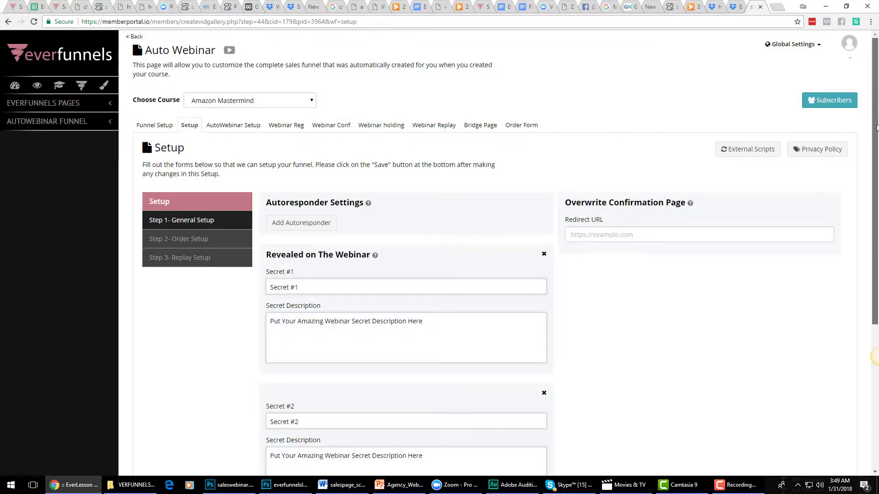
drag(871, 130, 865, 199)
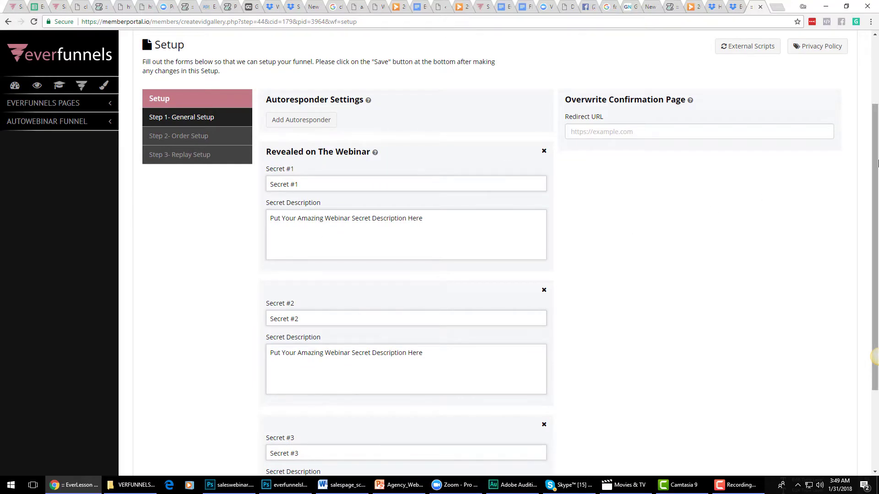
scroll(631, 229, up, 2)
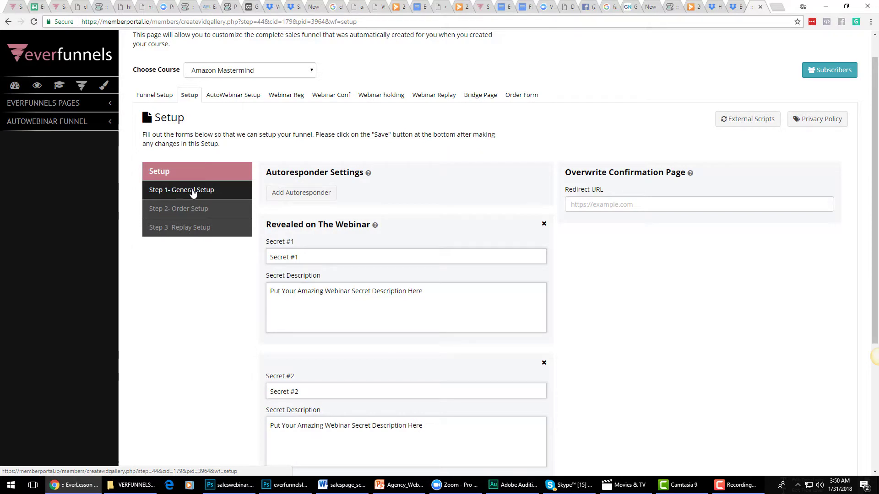
click(217, 101)
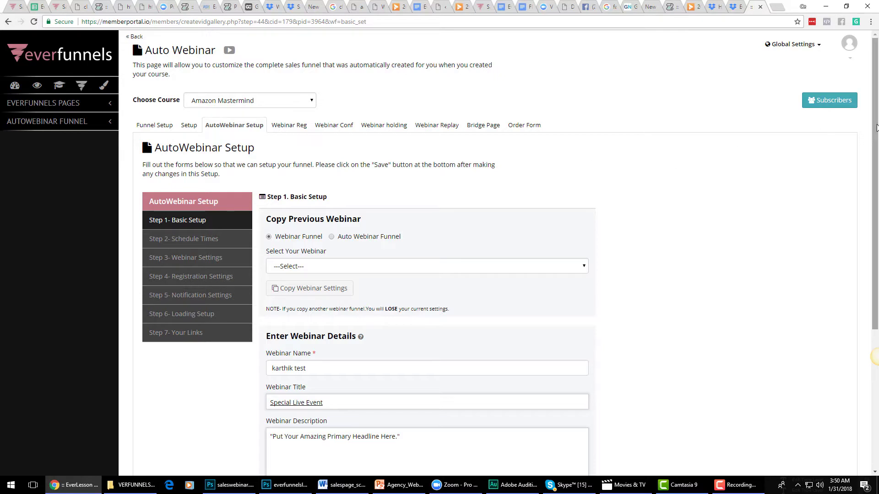
Choose Auto Webinar Funnel as the copy source in Basic Setup, review the details, and continue to Schedule Times.
scroll(618, 139, down, 1)
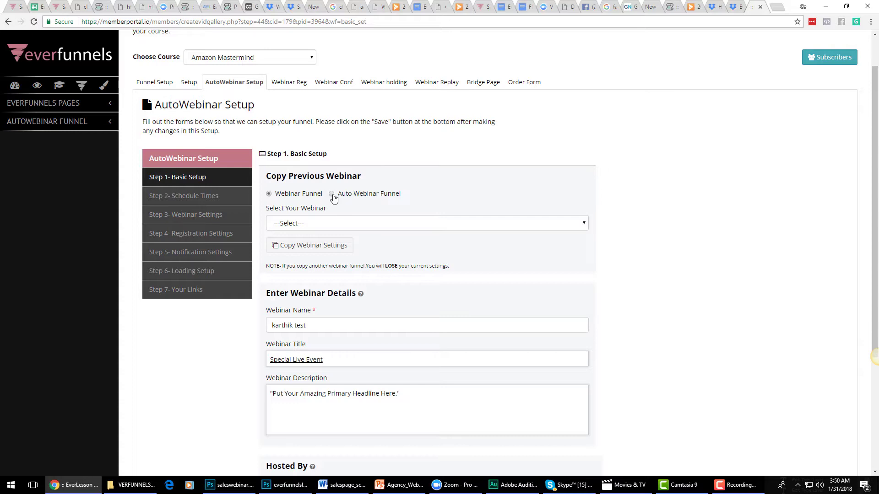
click(325, 224)
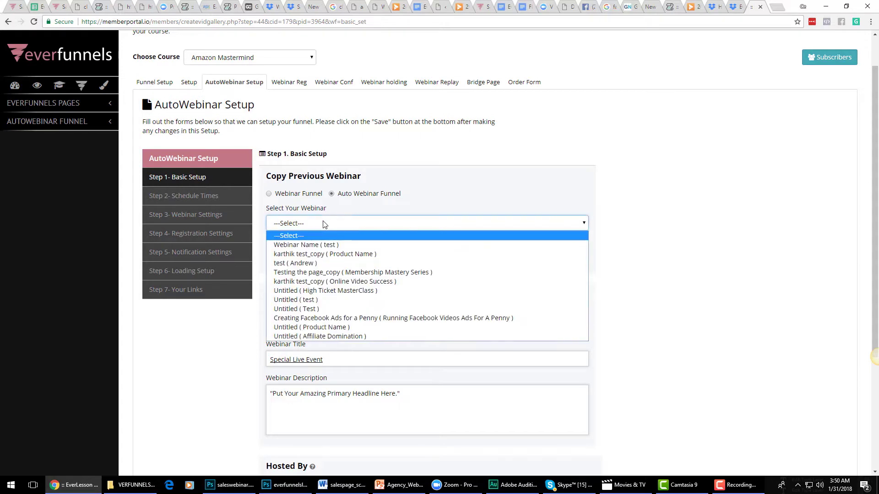
click(454, 140)
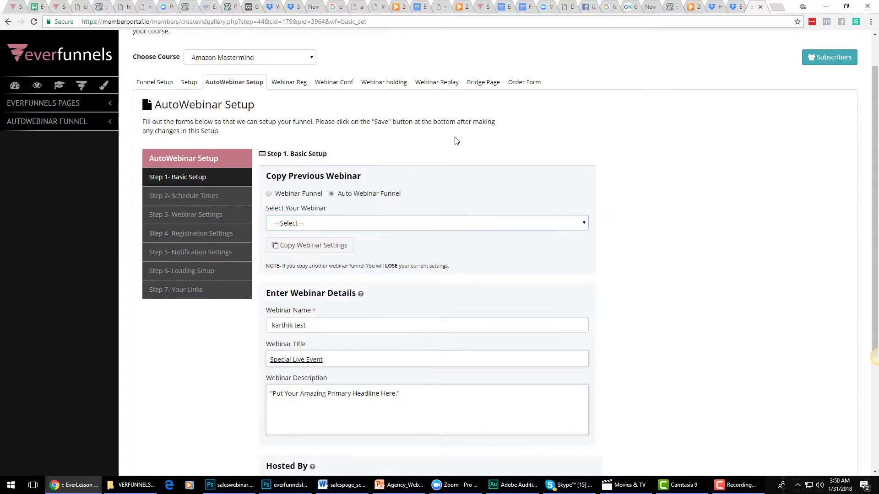
scroll(868, 128, down, 1)
scroll(855, 198, down, 3)
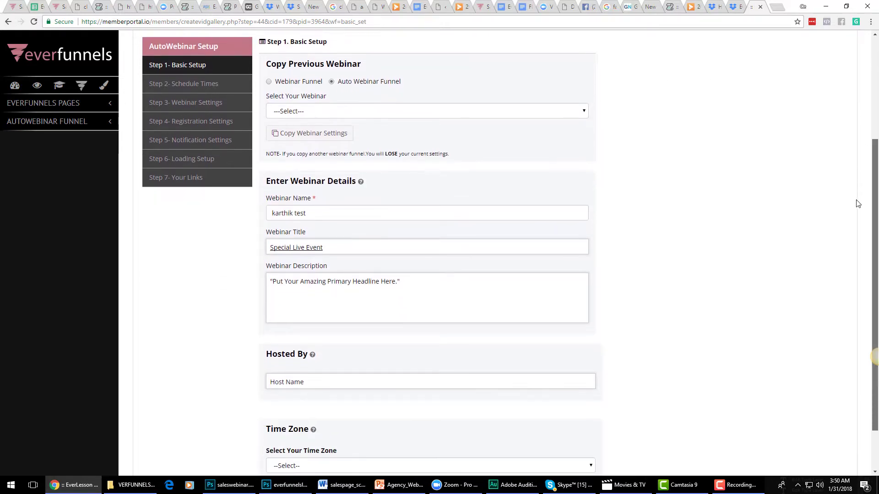
triple_click(335, 186)
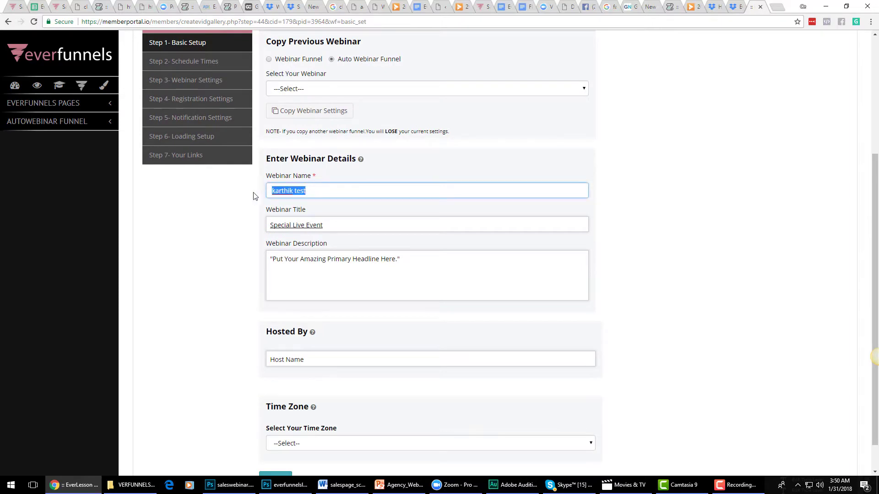
click(663, 188)
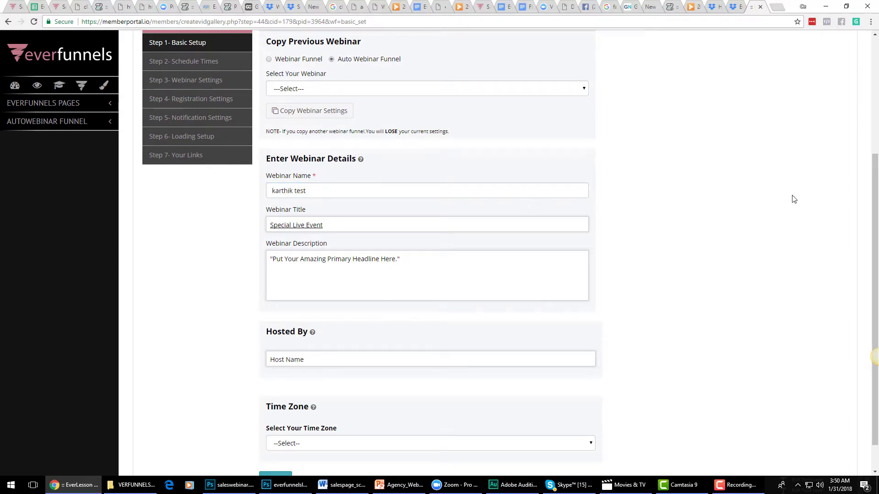
scroll(877, 265, down, 1)
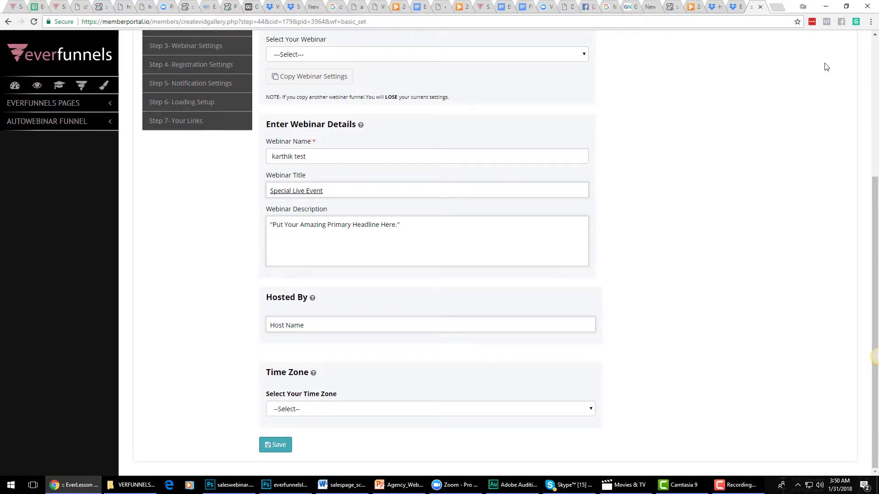
drag(876, 208, 875, 69)
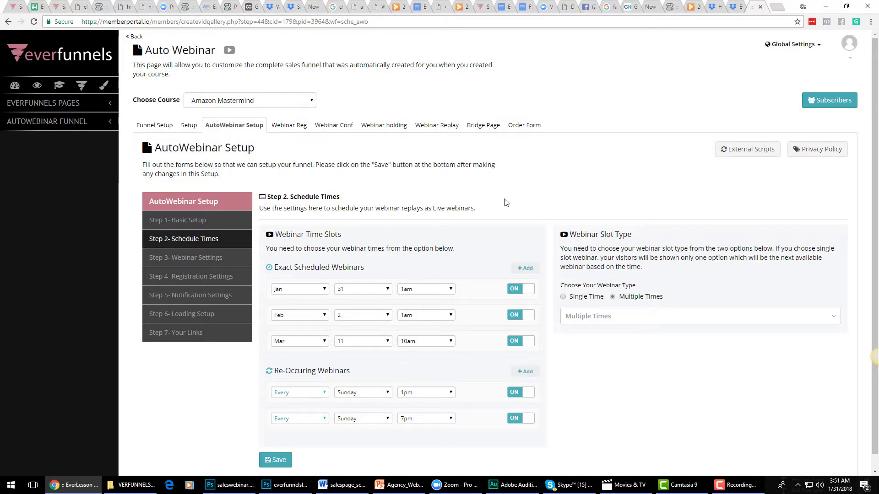
Add a new exact scheduled webinar slot dated Mar 16.
drag(878, 150, 878, 203)
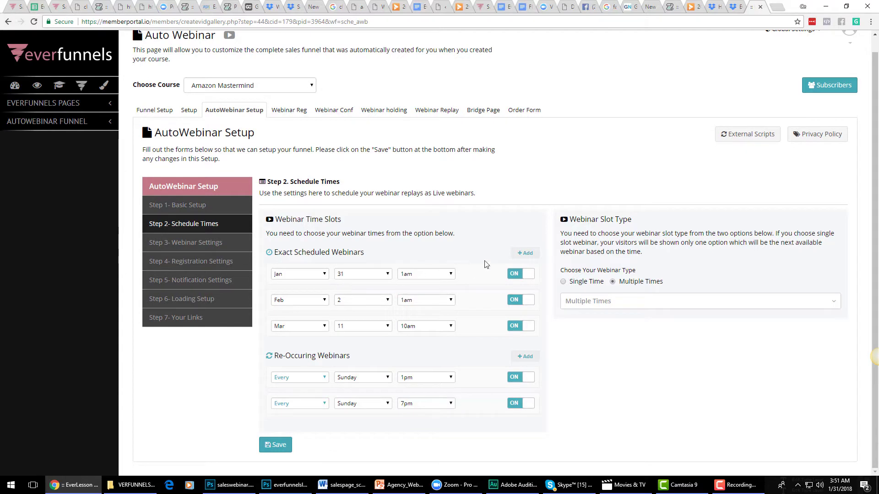
click(525, 253)
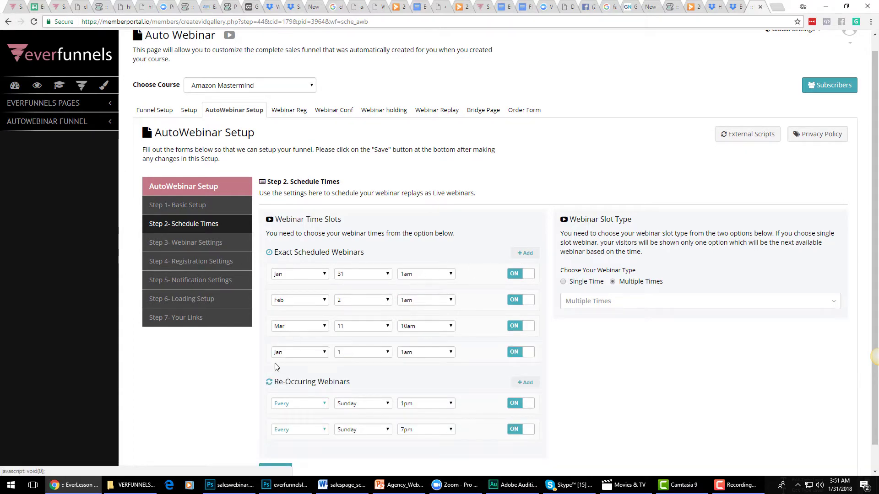
click(326, 353)
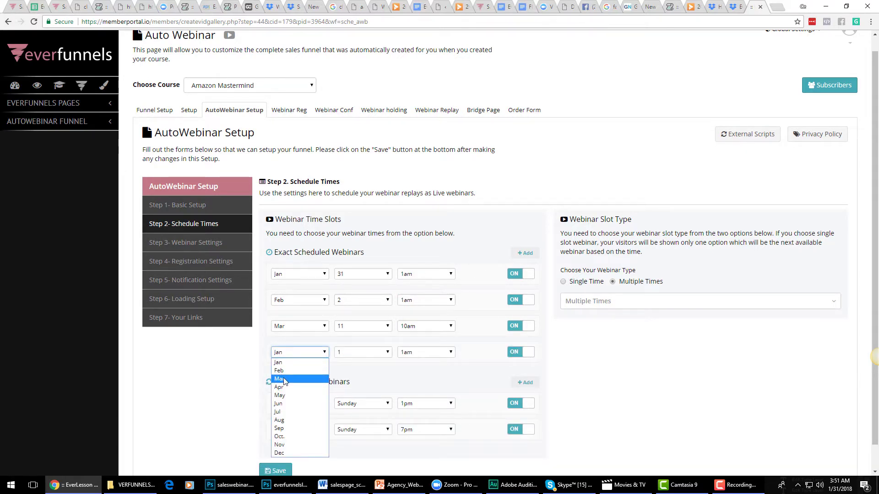
click(283, 380)
click(388, 352)
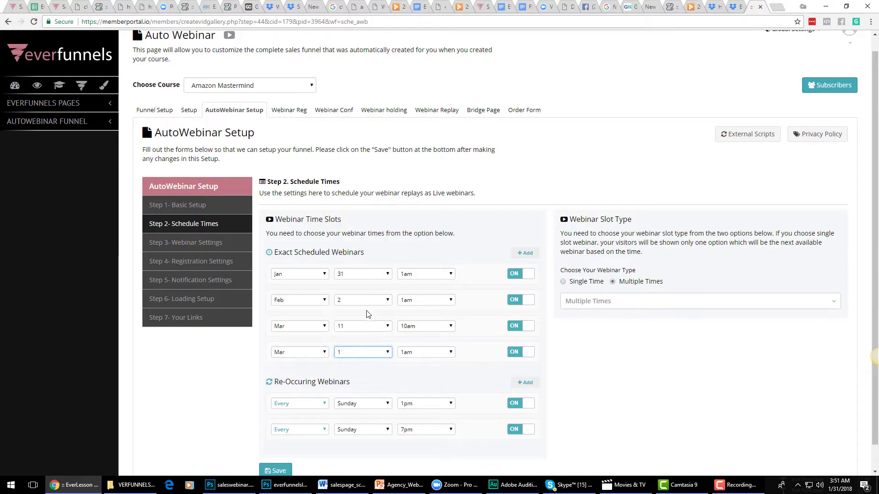
text(16)
scroll(870, 321, down, 1)
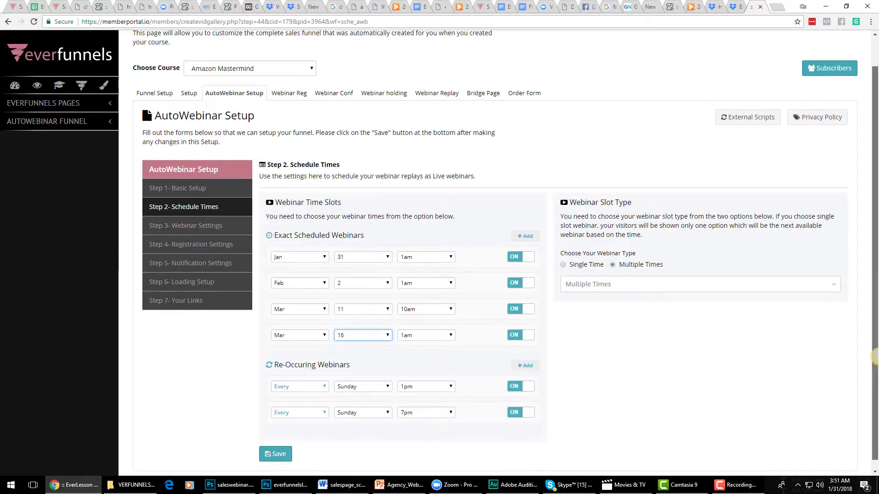
Switch the Jan 31 and Feb 2 webinar slots off and back on.
click(525, 248)
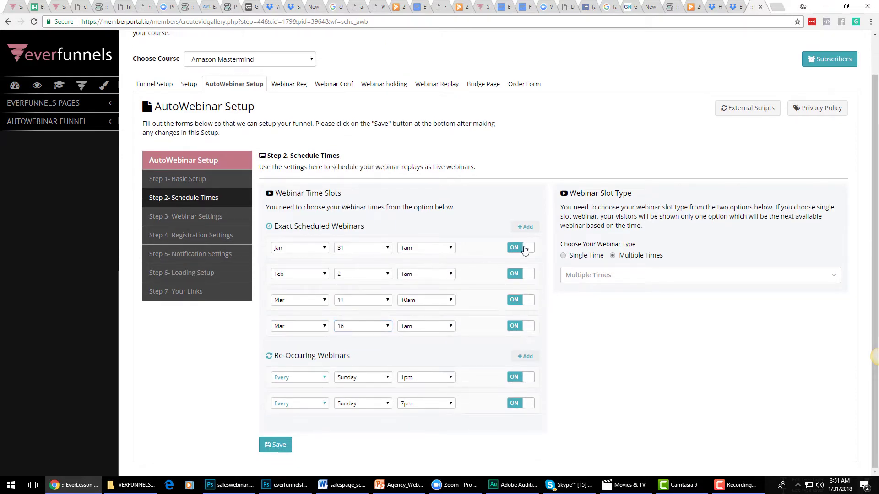
click(525, 275)
click(525, 275)
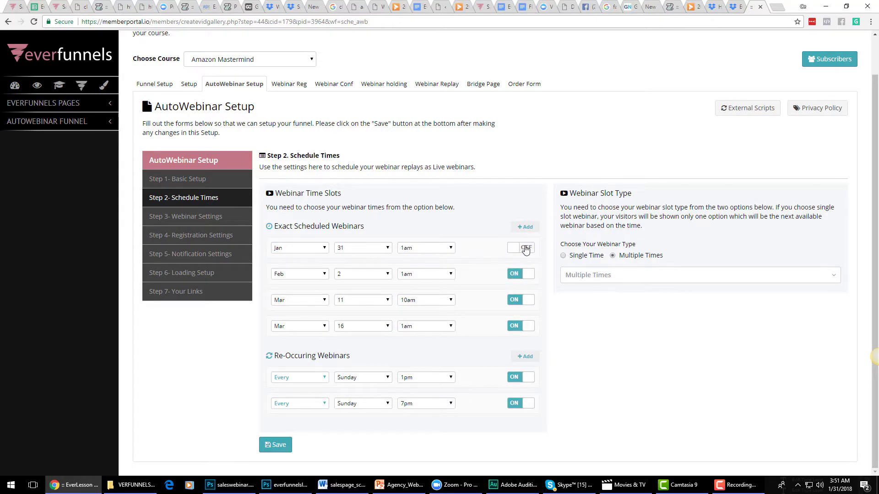
click(525, 249)
Try the Single Time and Multiple Times slot types, settling on Single Time with its options shown.
click(563, 258)
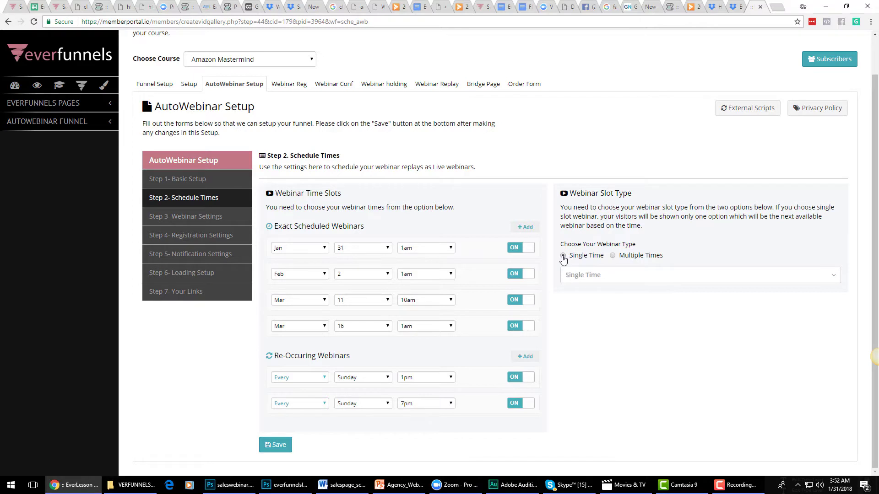
click(613, 256)
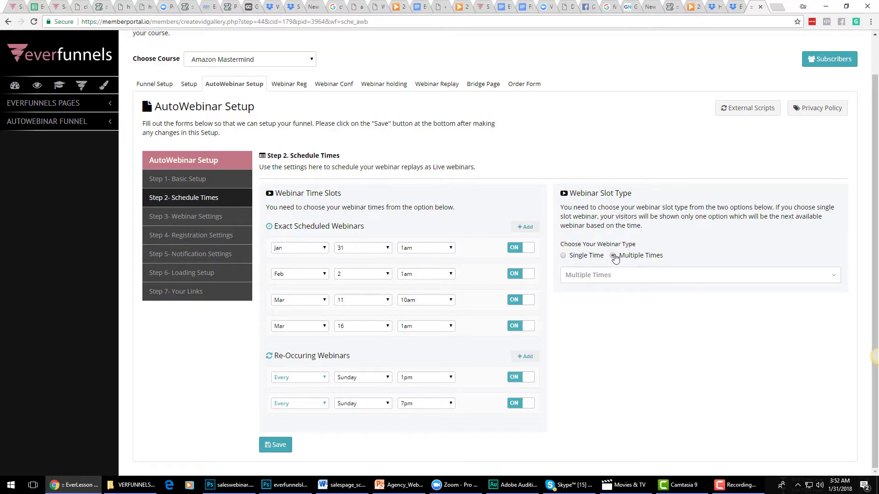
click(563, 257)
click(603, 273)
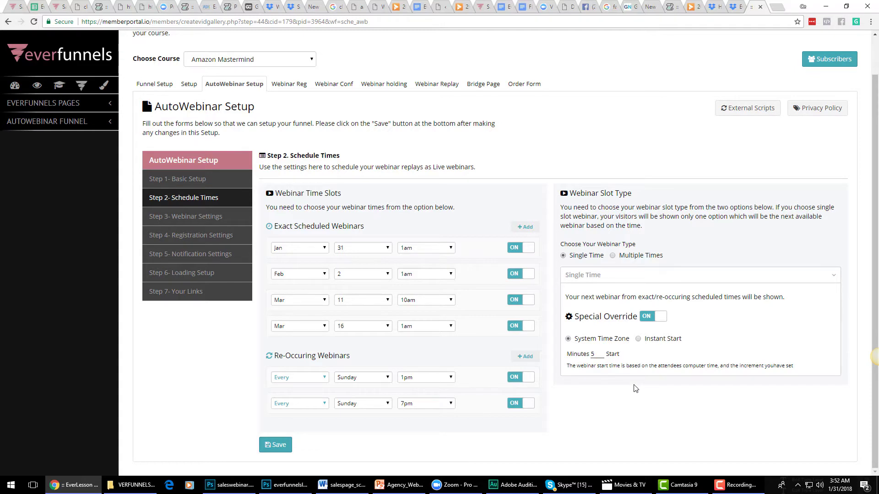
Try the Special Override and Instant Start options, then set the slot type to Multiple Times.
click(653, 319)
click(637, 320)
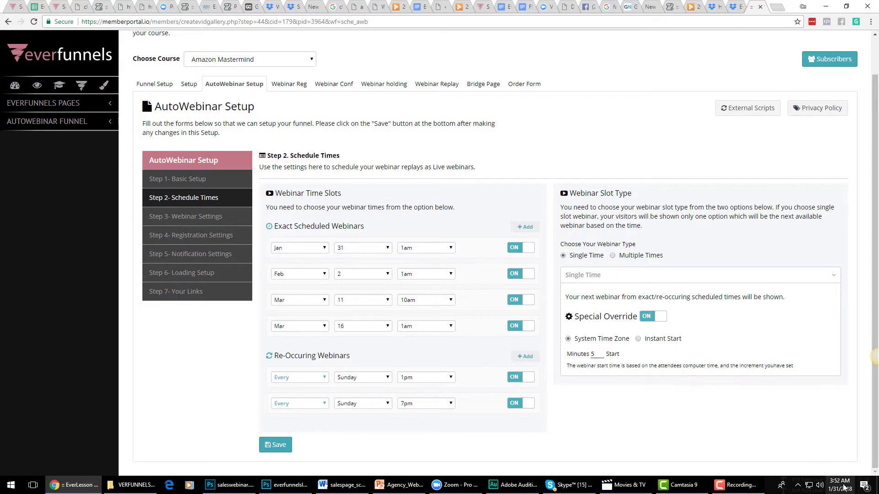
double_click(590, 355)
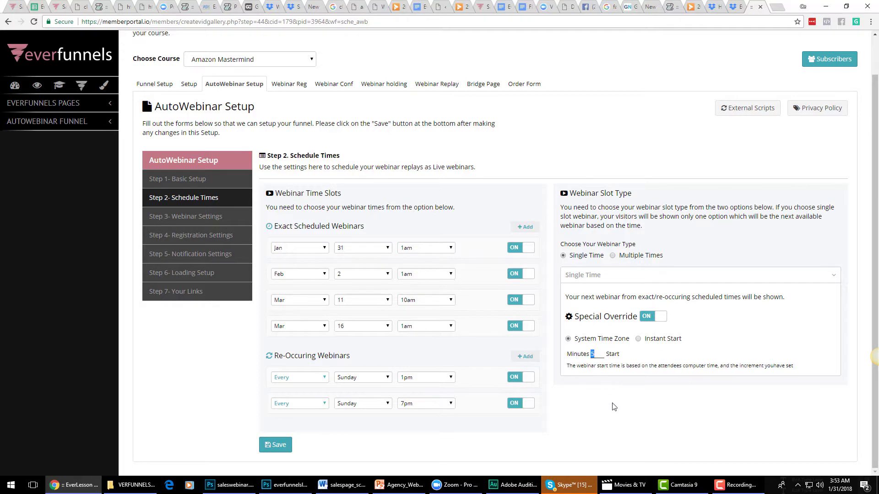
click(638, 339)
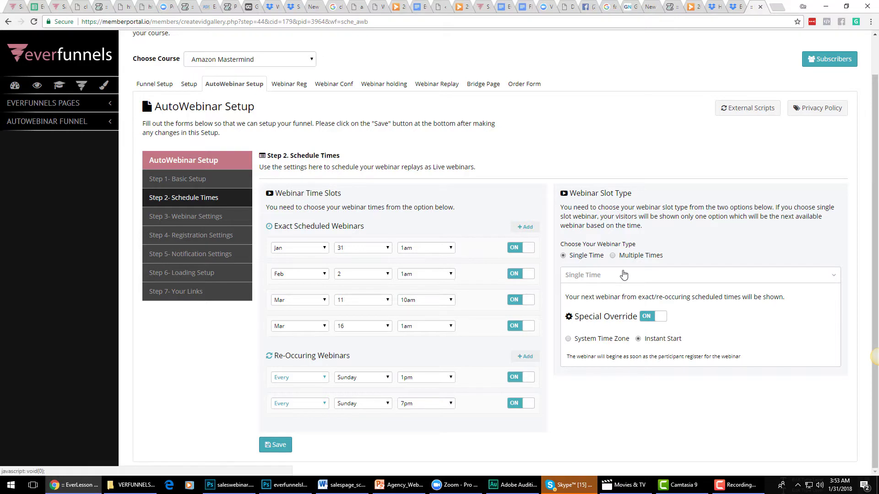
click(613, 257)
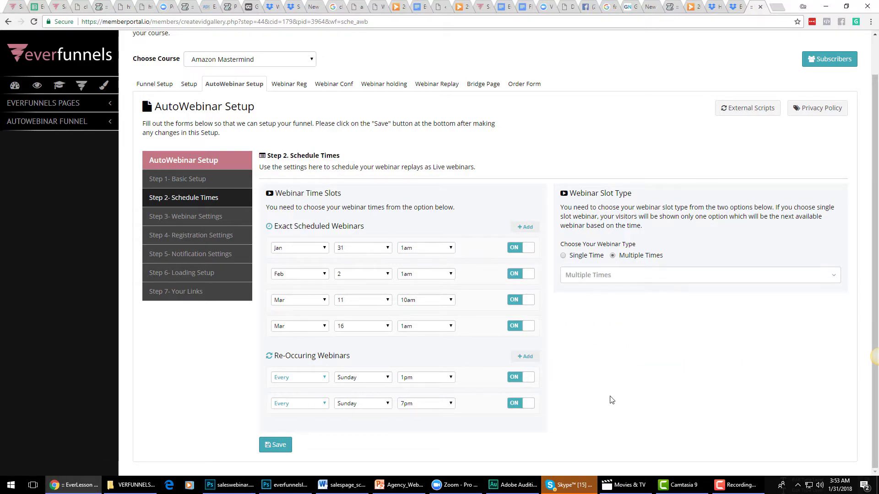
Try the Exact and Re-Occuring sources for Multiple Times slots, adjusting the displayed slot count.
click(604, 277)
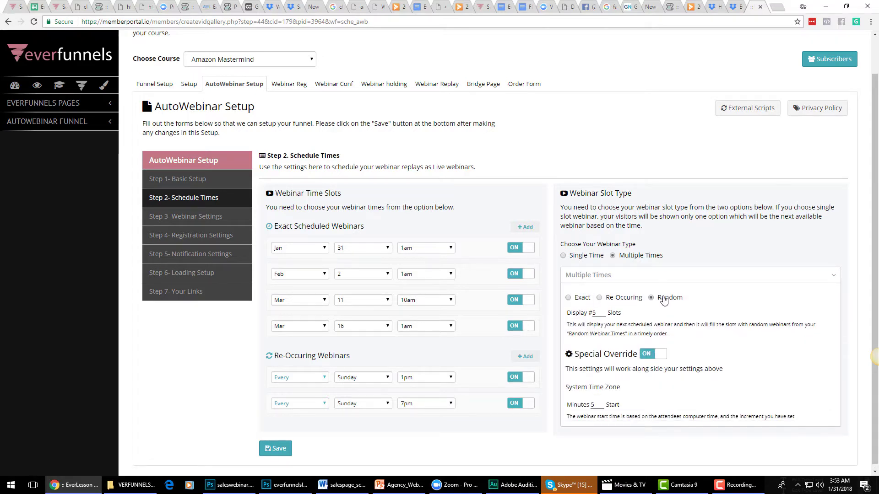
click(568, 298)
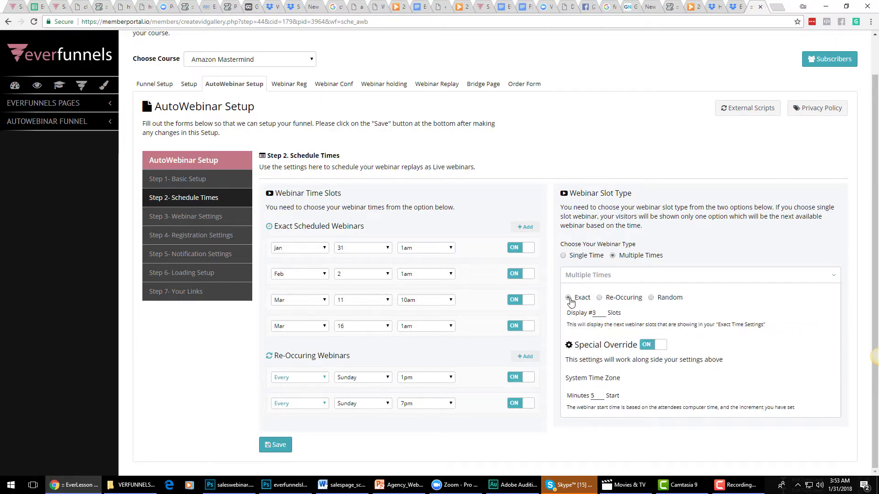
double_click(604, 316)
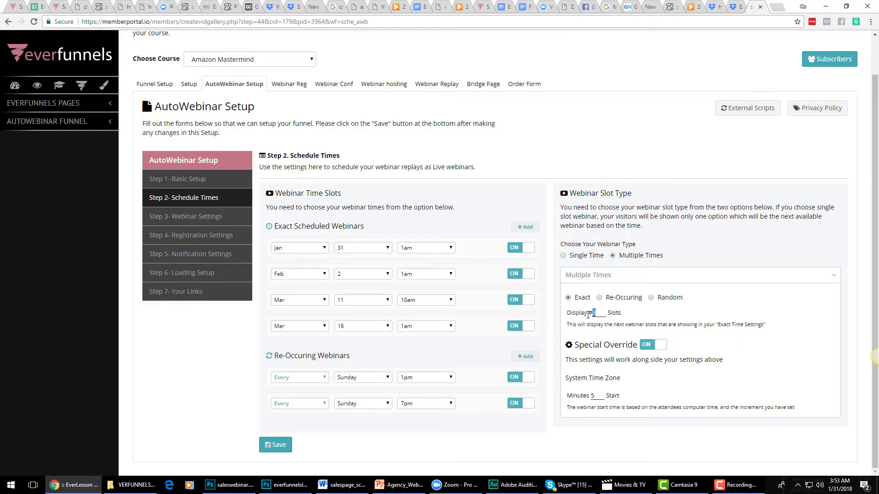
text(4)
click(599, 298)
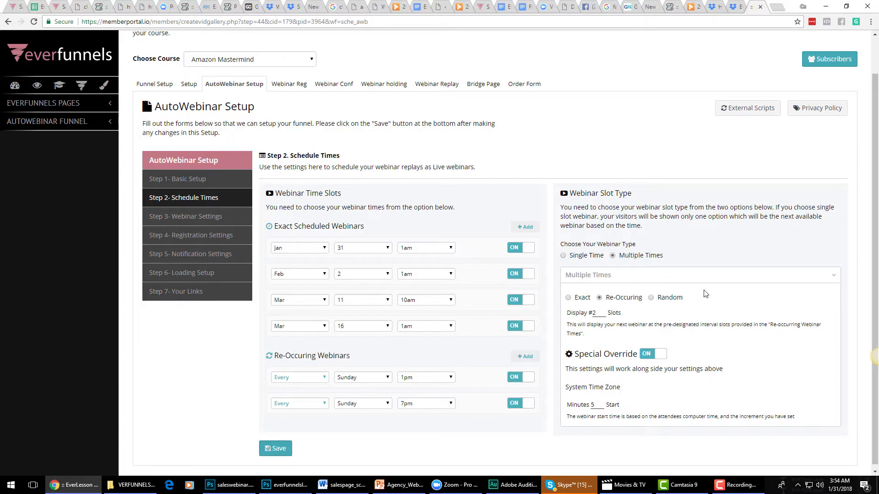
Choose Random slots, keep Special Override on, and save the webinar schedule.
click(651, 299)
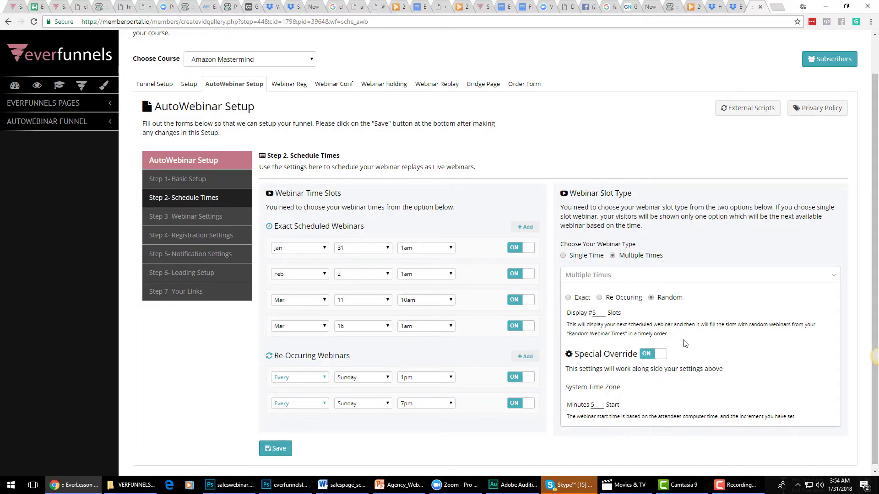
click(654, 360)
click(650, 359)
click(670, 400)
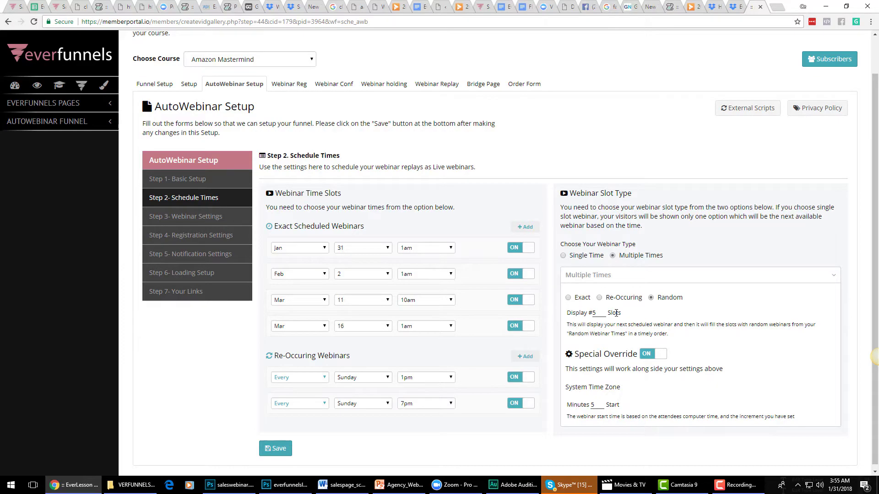
click(276, 449)
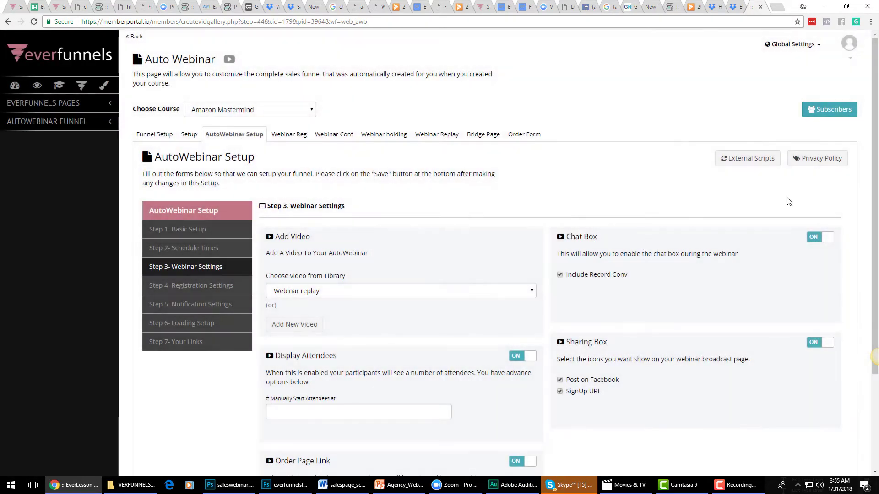
Set Manually Start Attendees at to 250 with chat left on, then go to Registration Settings.
scroll(417, 235, down, 1)
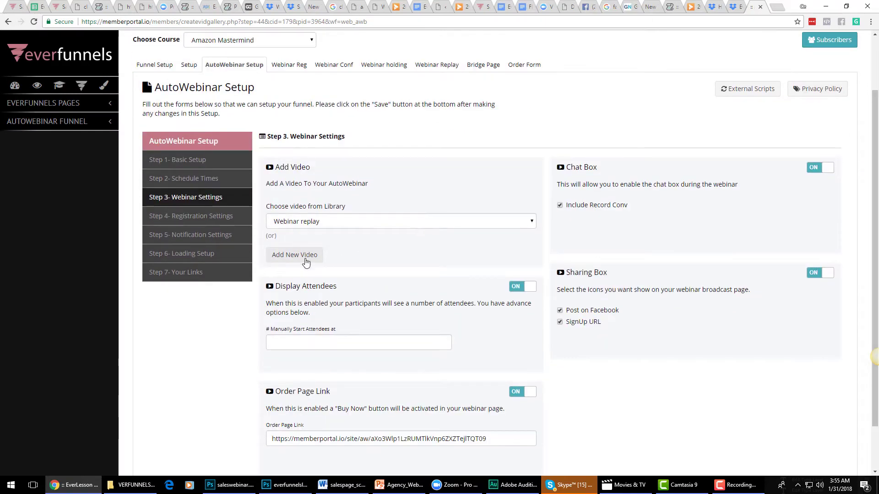
click(824, 168)
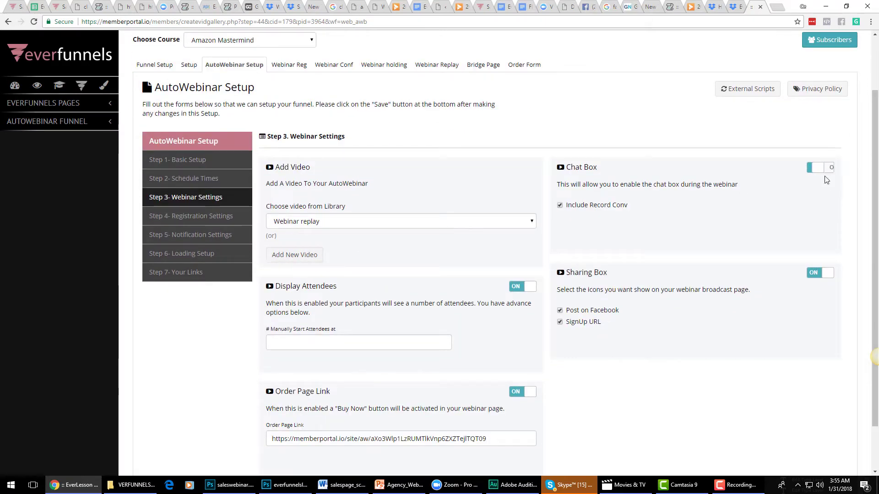
click(825, 168)
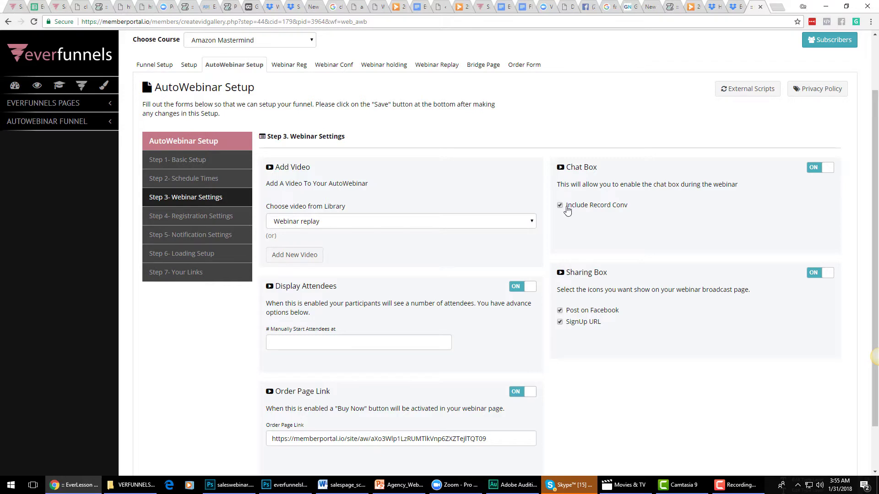
click(318, 343)
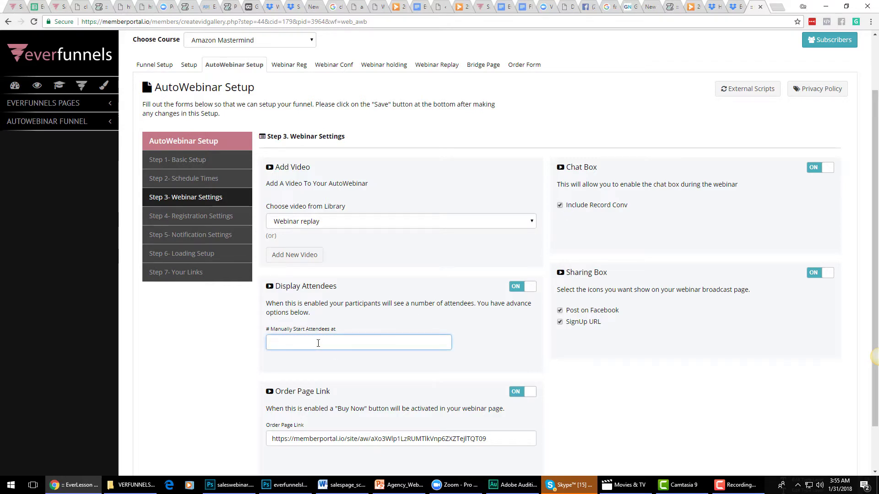
text(250)
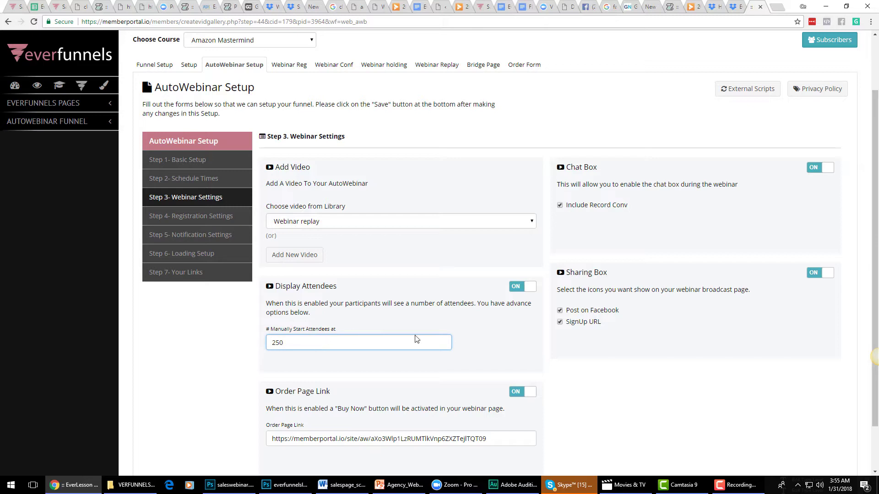
click(581, 404)
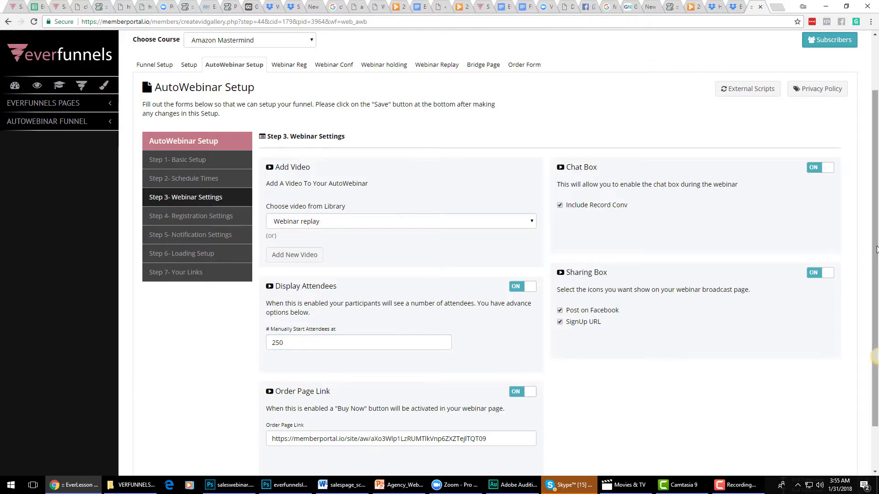
scroll(406, 334, down, 2)
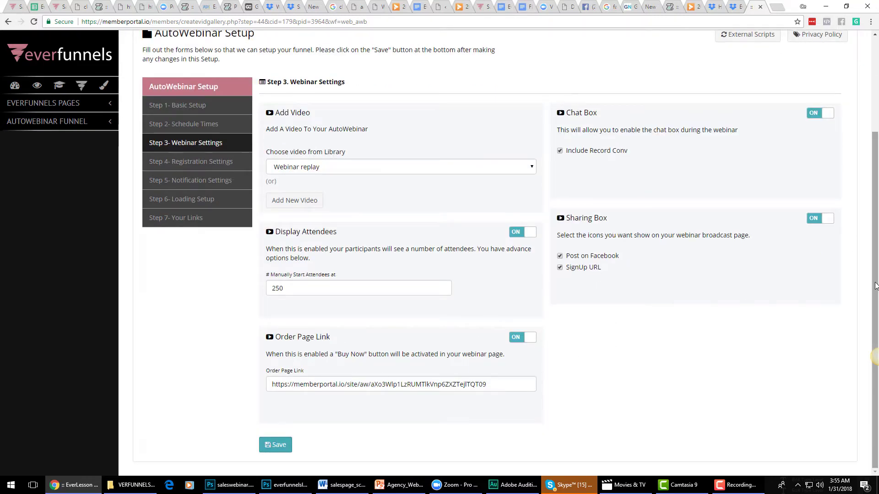
scroll(281, 258, up, 2)
click(197, 259)
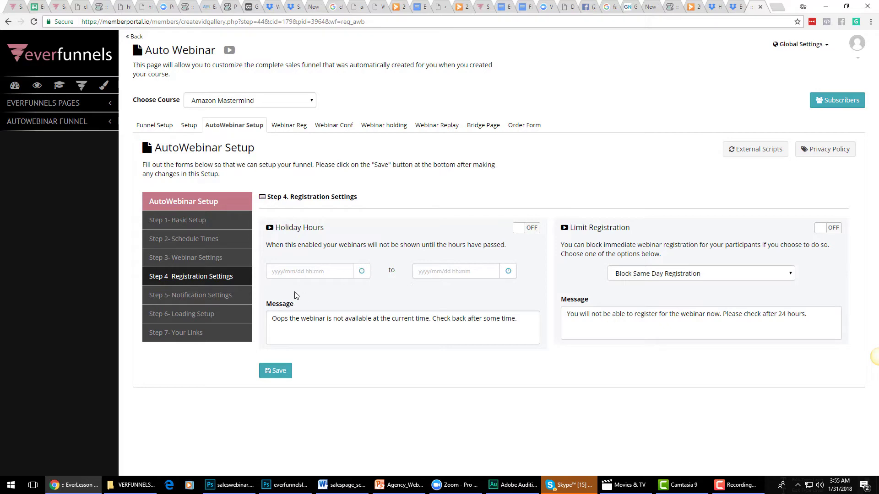
Check the Loading Setup messages: Checking the Audio, Setting up Screen share, Webinar will begin shortly.
click(208, 296)
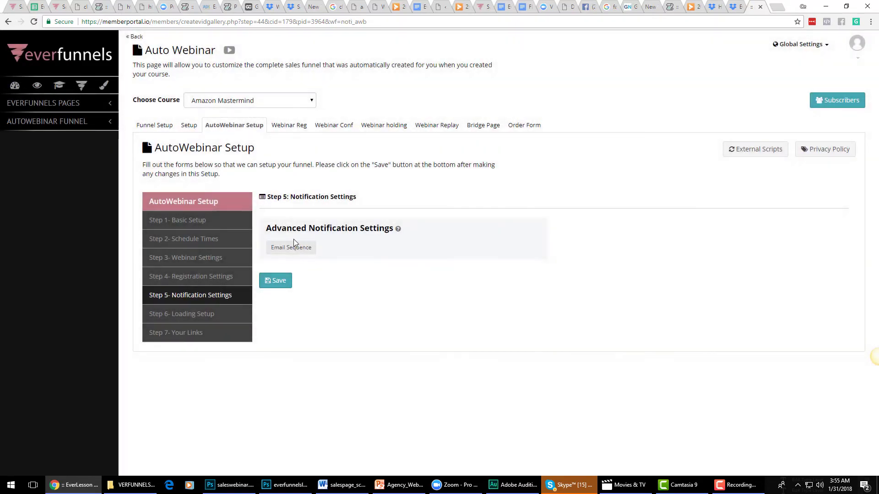
click(201, 316)
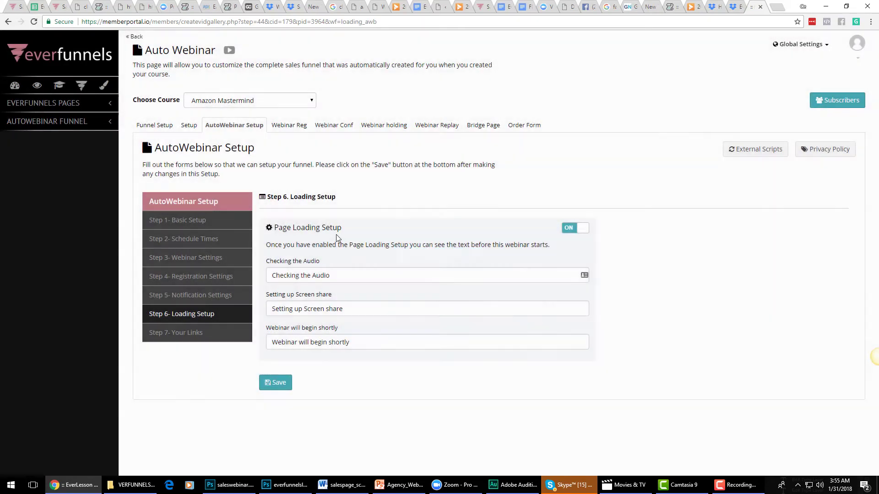
drag(333, 277, 239, 278)
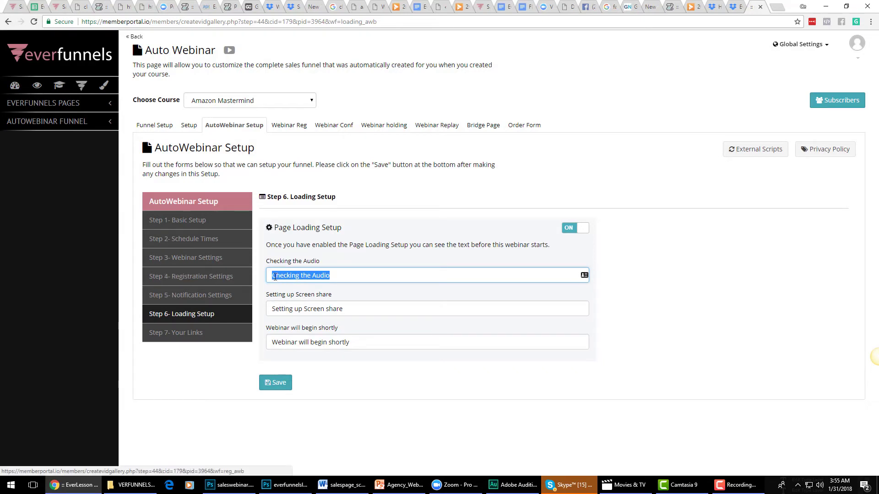
drag(357, 306, 274, 326)
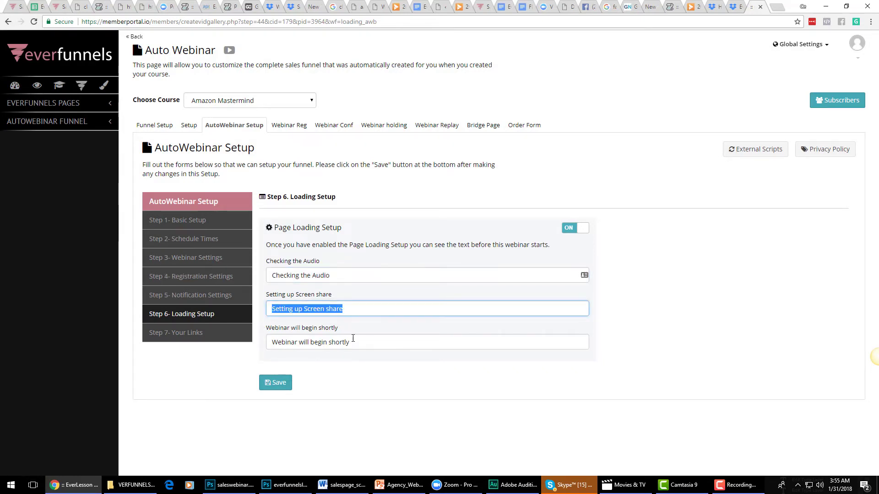
drag(353, 341, 231, 359)
click(295, 333)
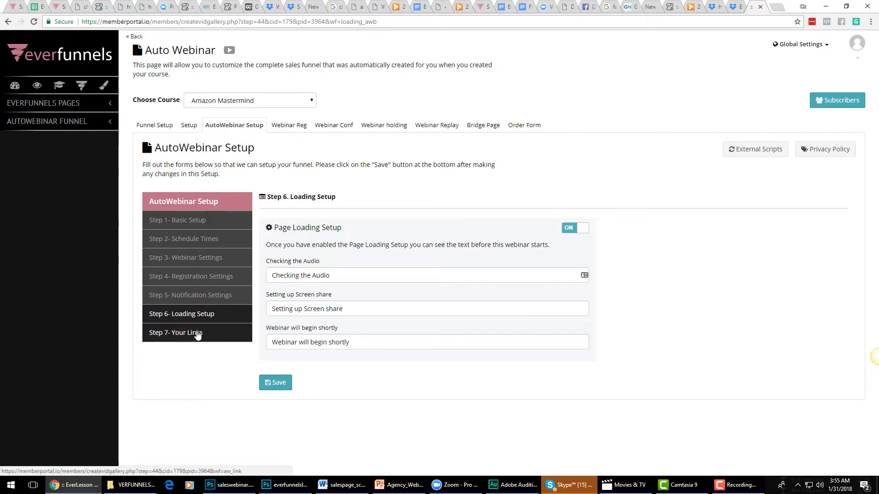
Visit the Registration link from Your Links, reserve a spot, and show the available webinar dates.
click(192, 334)
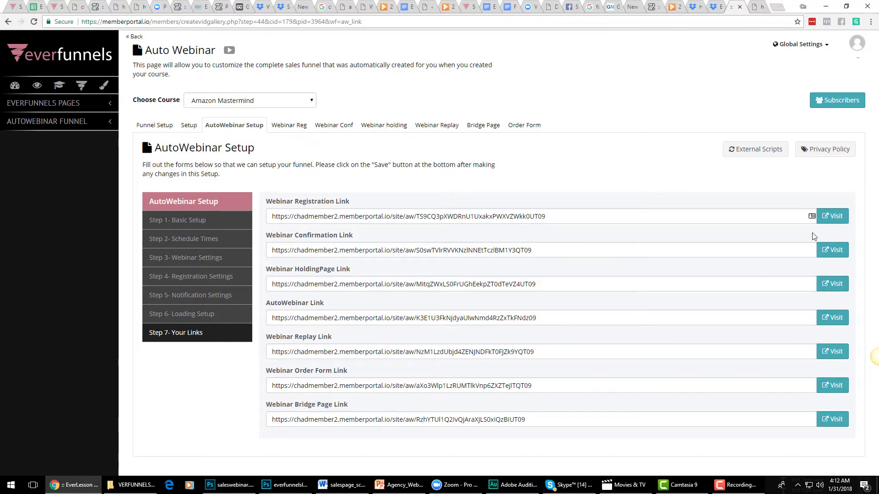
click(833, 216)
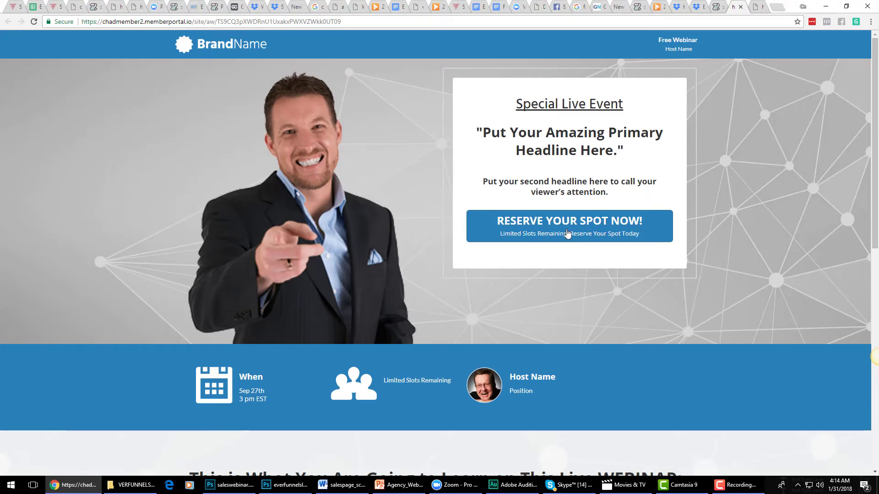
click(568, 233)
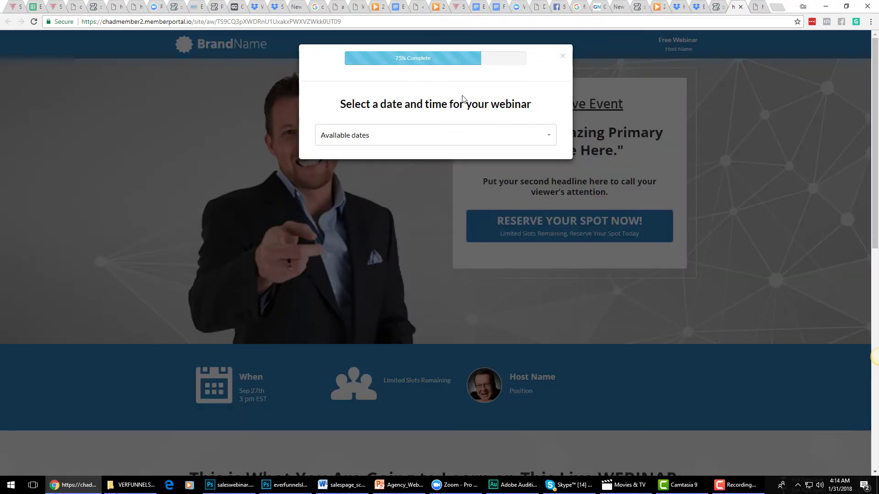
click(551, 136)
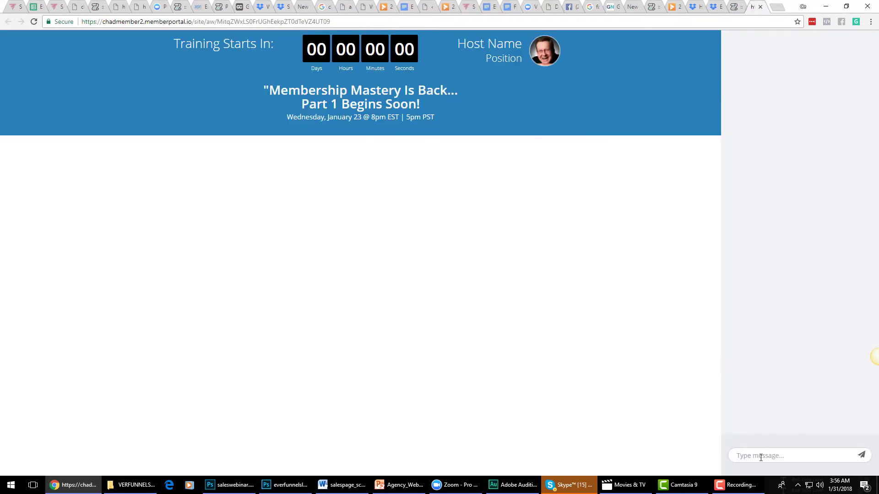
Send the test chat message 'cha' on the holding page and return to the Everfunnels tab.
text(chad nicely)
key(Return)
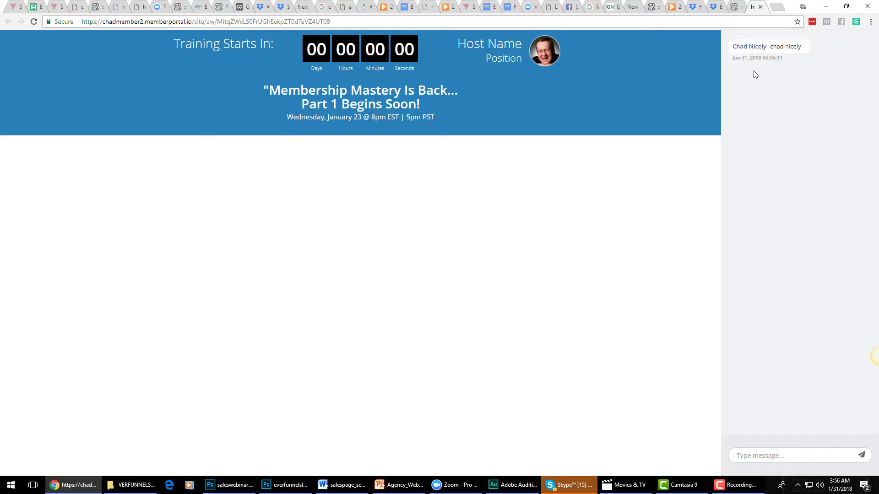
click(734, 7)
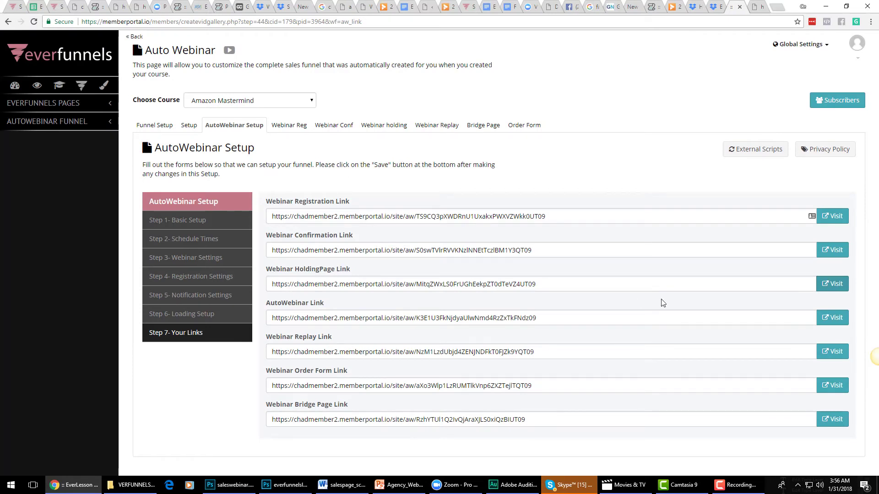
click(832, 319)
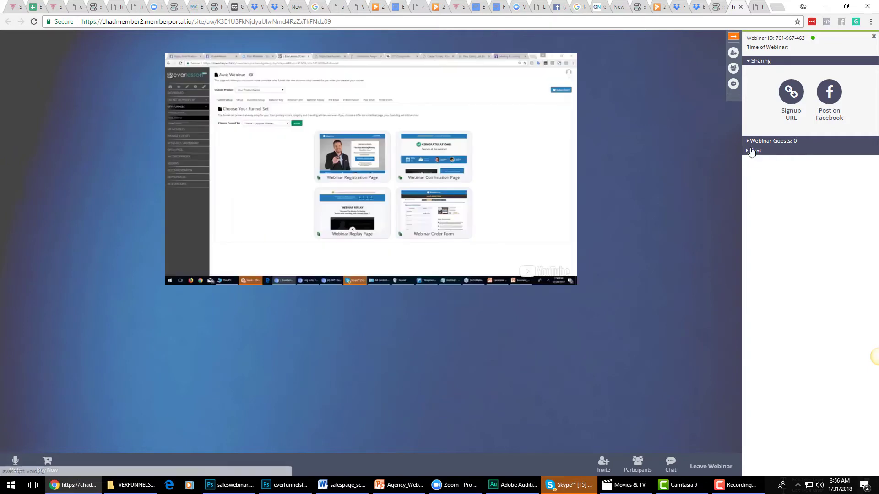
click(747, 141)
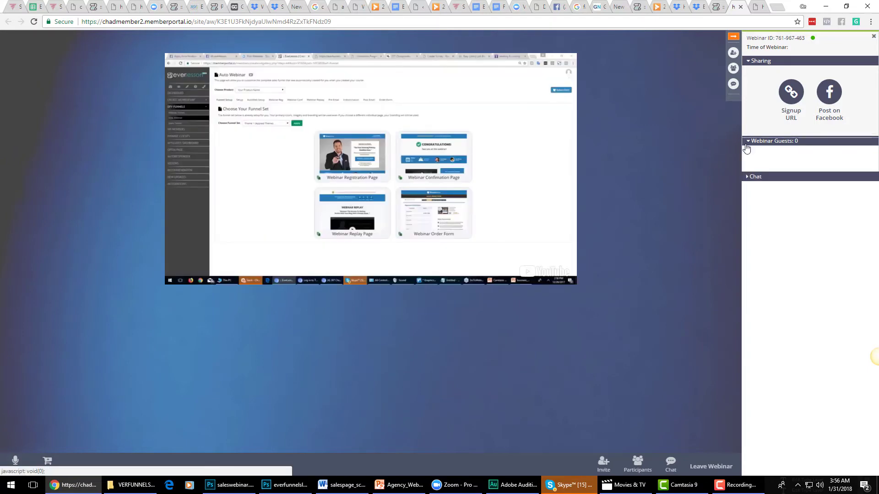
click(748, 178)
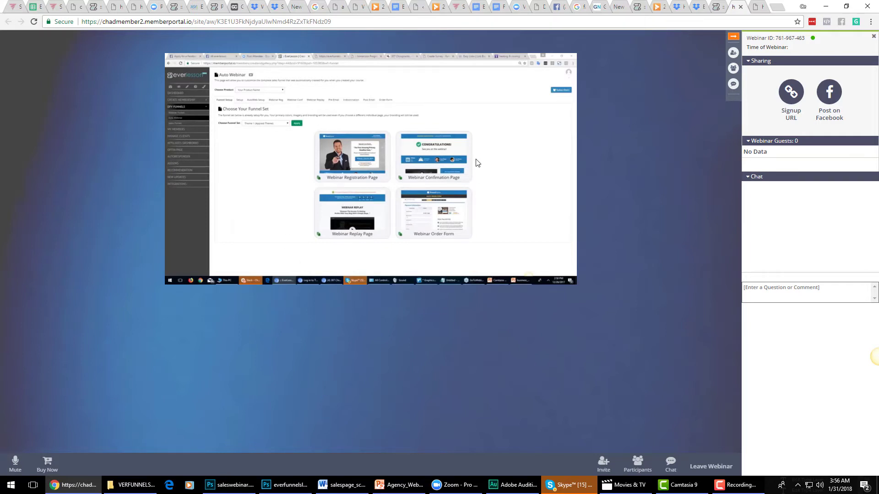
click(741, 7)
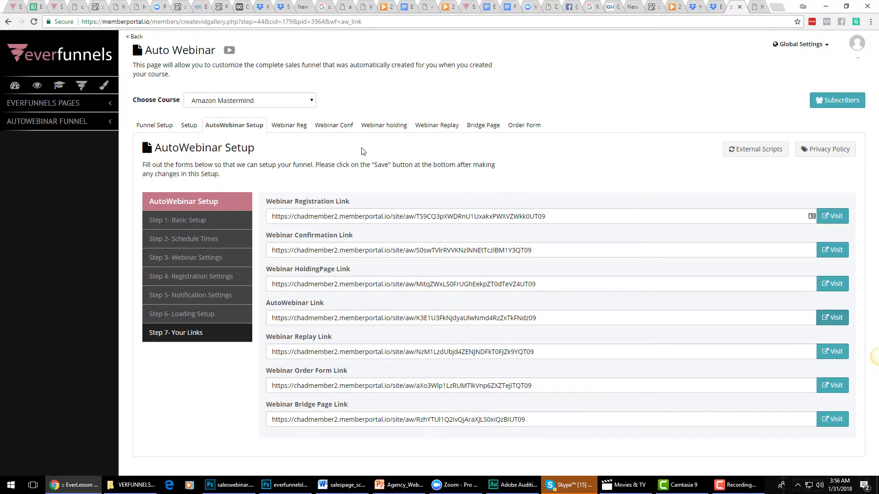
Move from the Registration and Confirmation themes to the Webinar holding theme and expand its Button Settings.
click(288, 128)
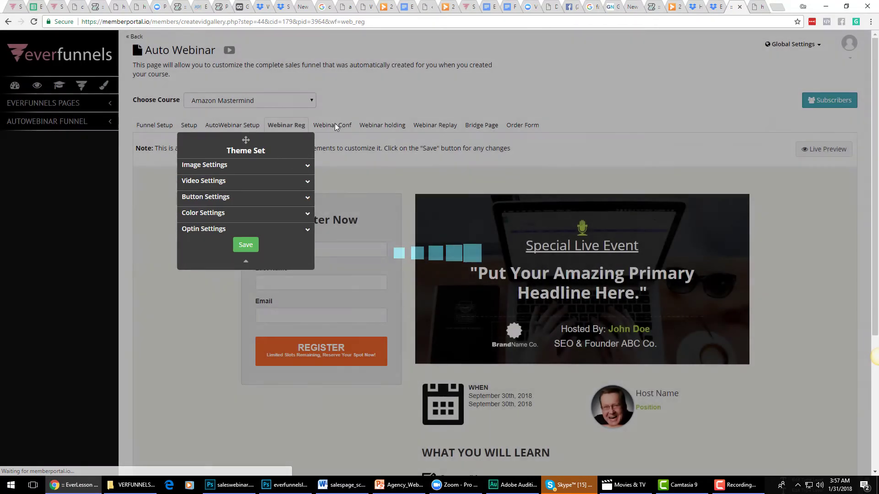
click(334, 124)
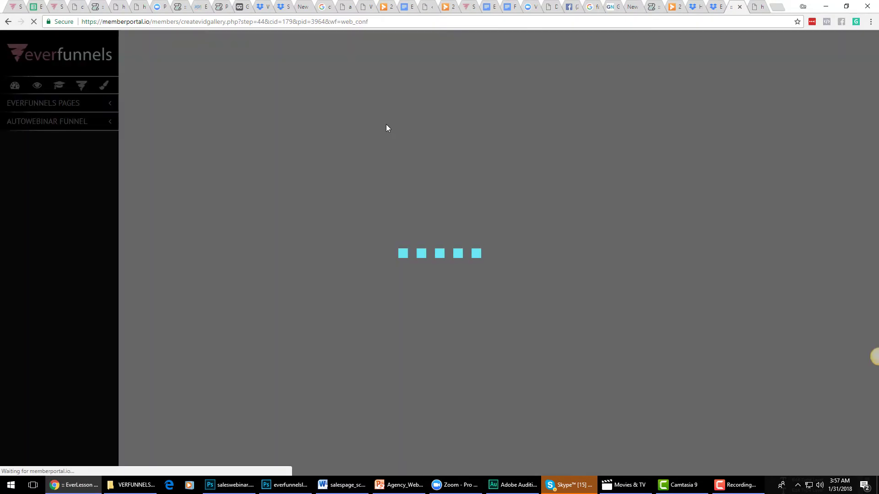
click(412, 128)
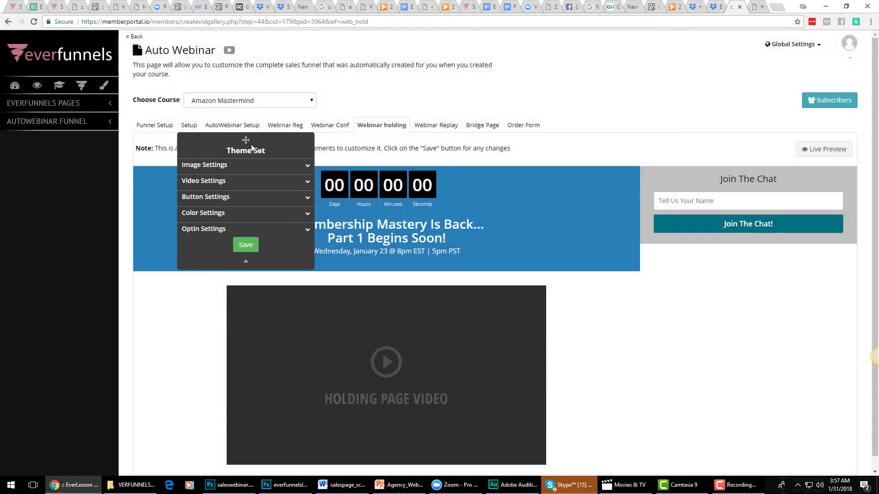
drag(252, 147, 156, 160)
click(212, 212)
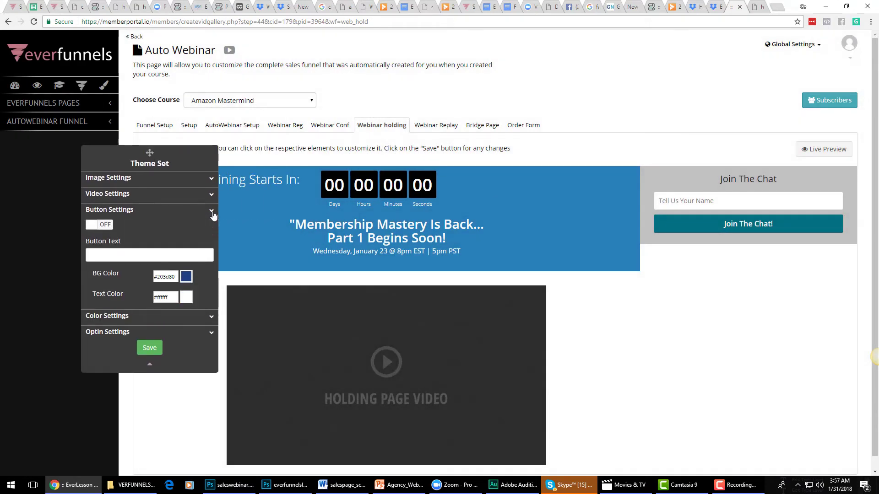
Make the holding page button background pink (#db0f6e), then advance via Webinar Replay to the Bridge Page editor.
click(187, 277)
click(215, 296)
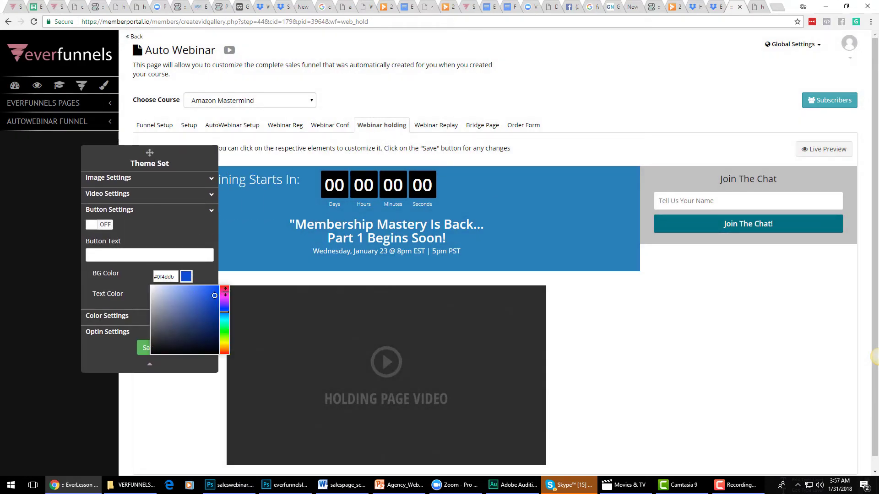
click(226, 292)
click(213, 273)
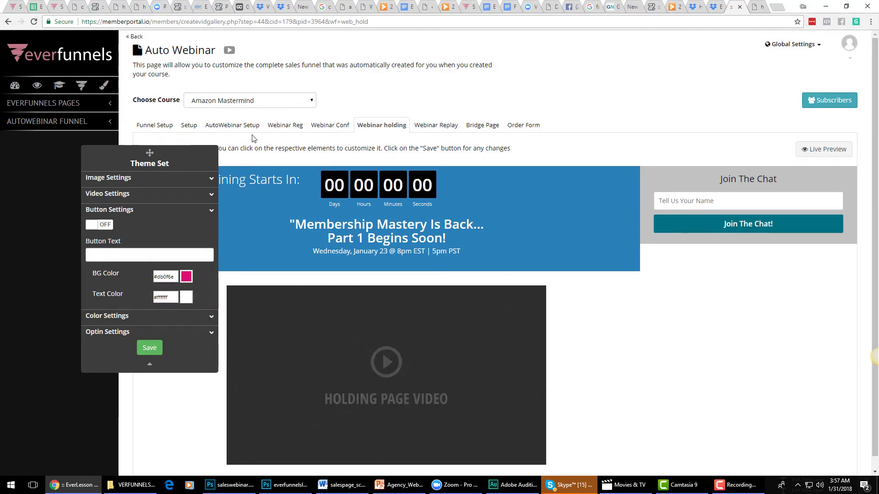
click(437, 128)
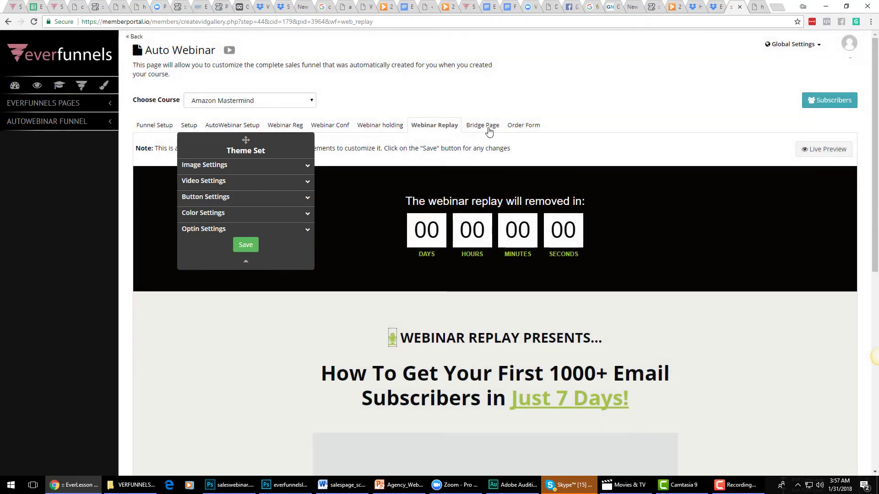
click(488, 131)
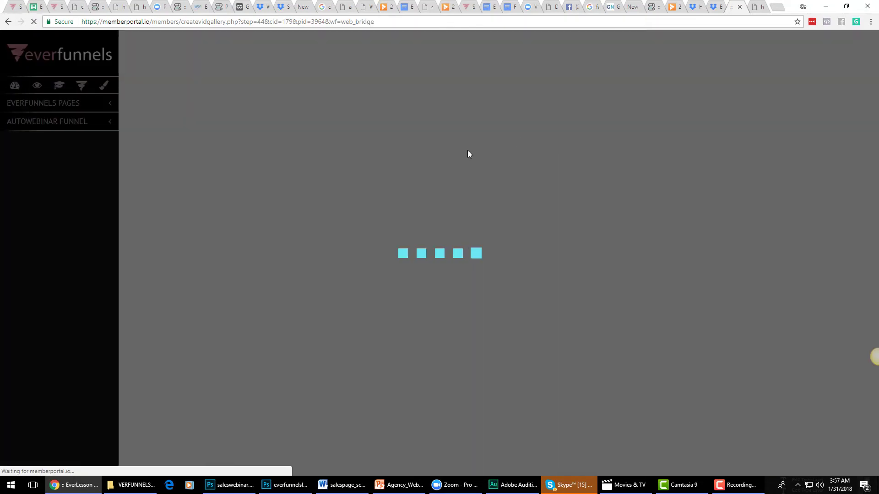